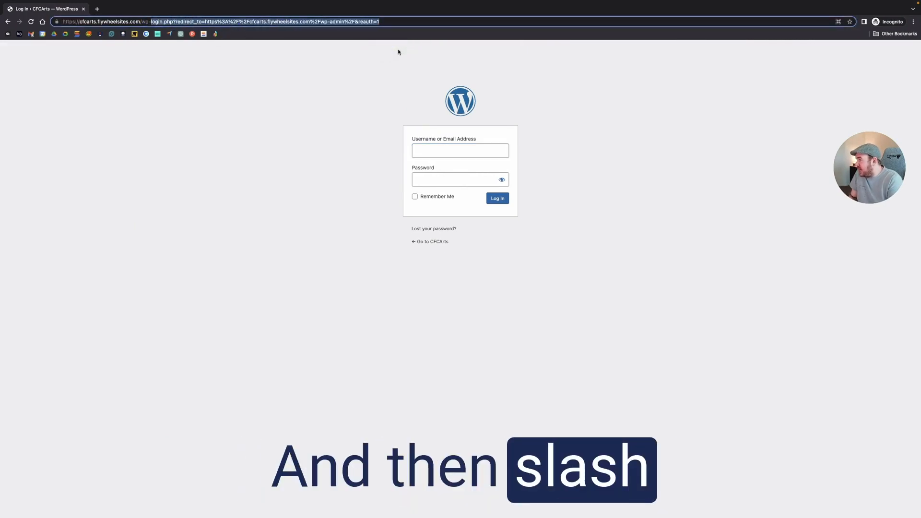
pyautogui.write('admin')
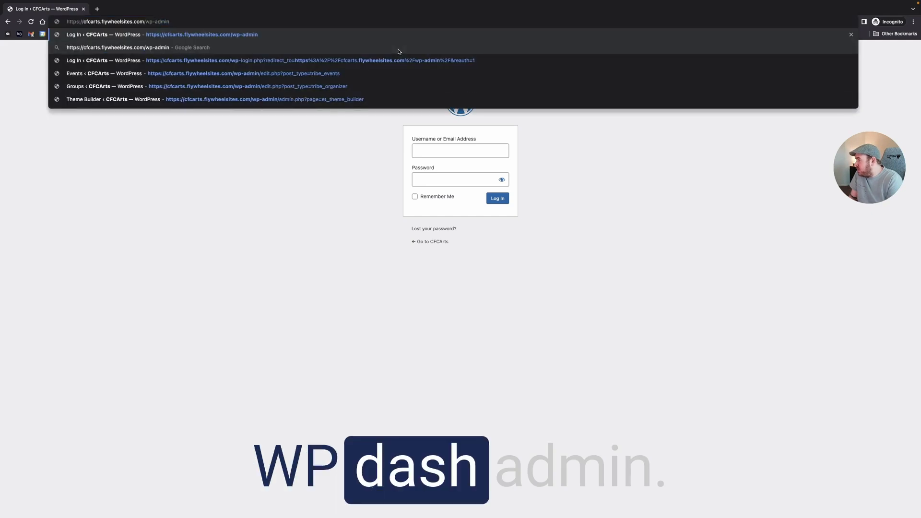
pyautogui.click(390, 169)
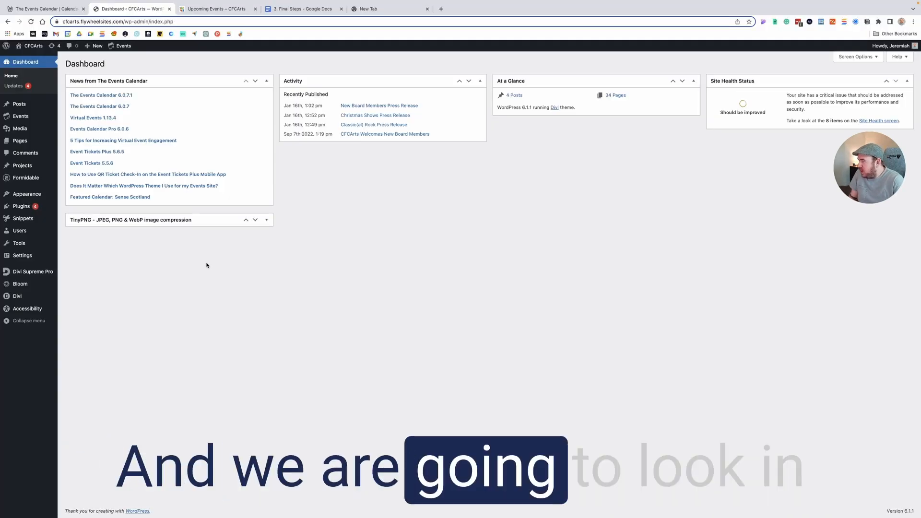
# - Start a new event in the Events section and switch its description editor to Visual mode
pyautogui.moveTo(39, 106)
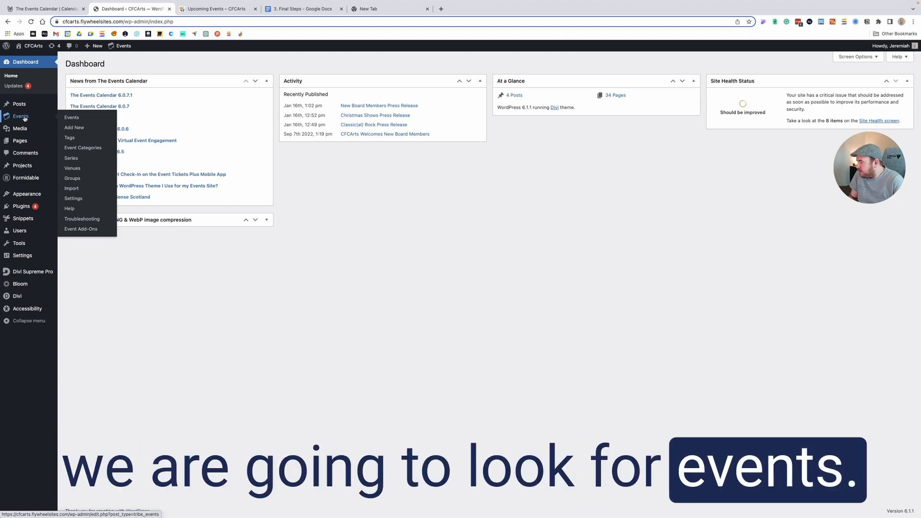
pyautogui.click(81, 129)
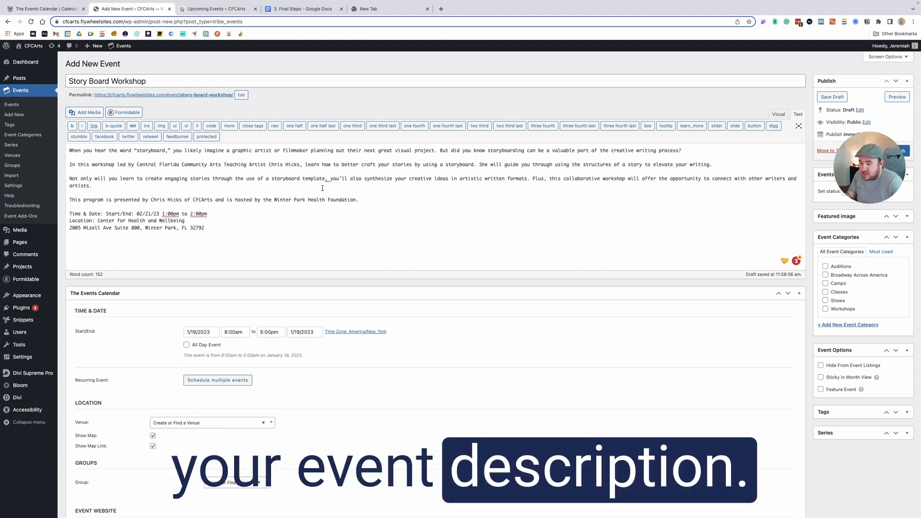
pyautogui.click(776, 116)
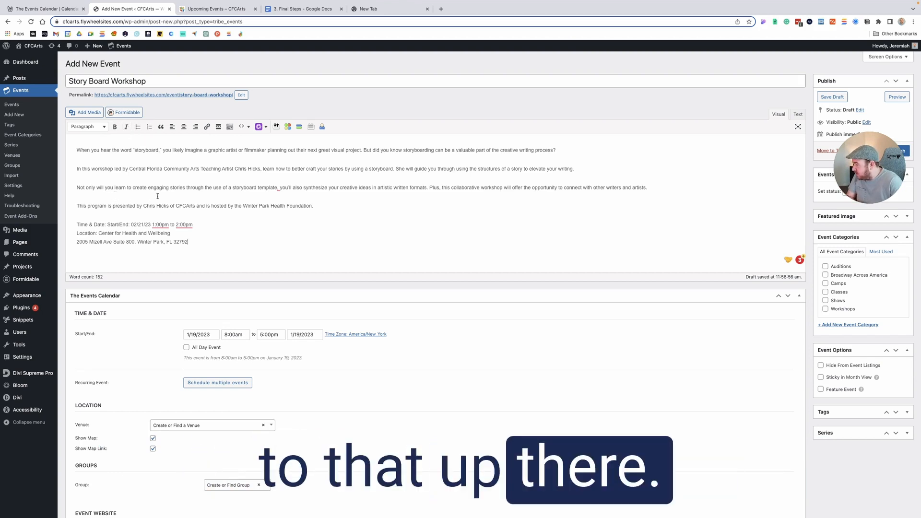
# - Set the event's start date to 1/21/2023 in The Events Calendar time and date settings
pyautogui.scroll(-3, 151, 195)
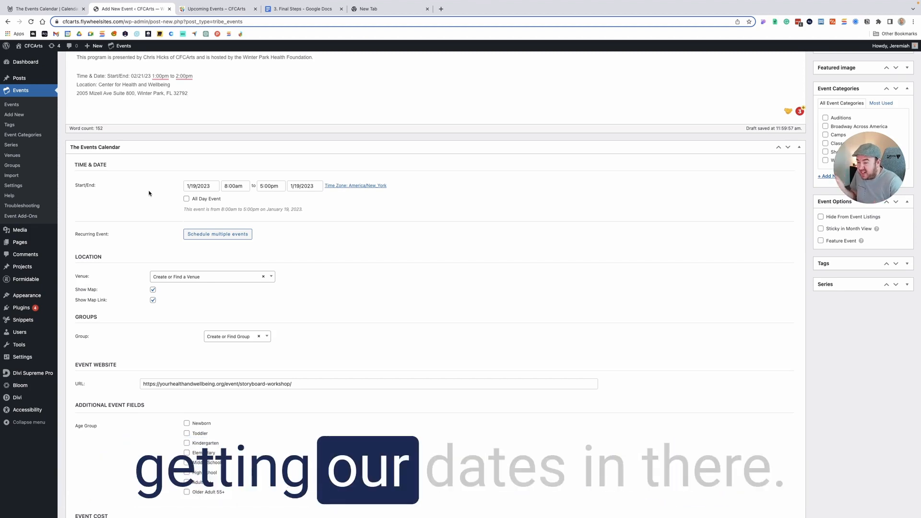
pyautogui.click(209, 186)
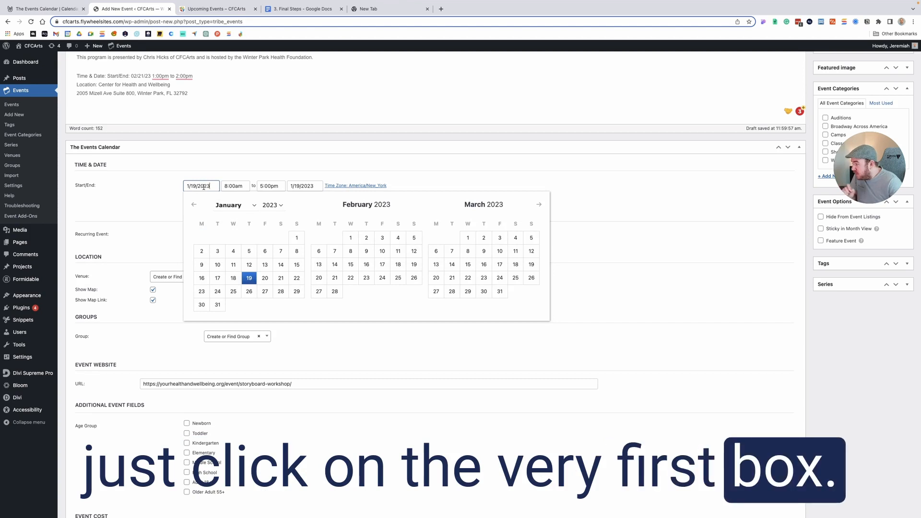
pyautogui.click(281, 278)
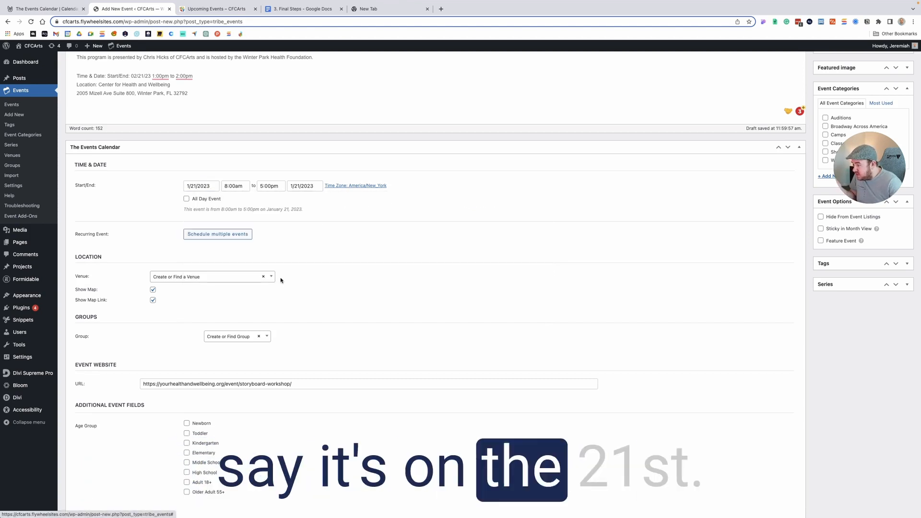
# - Set the event's start time to 1:00pm
pyautogui.click(231, 186)
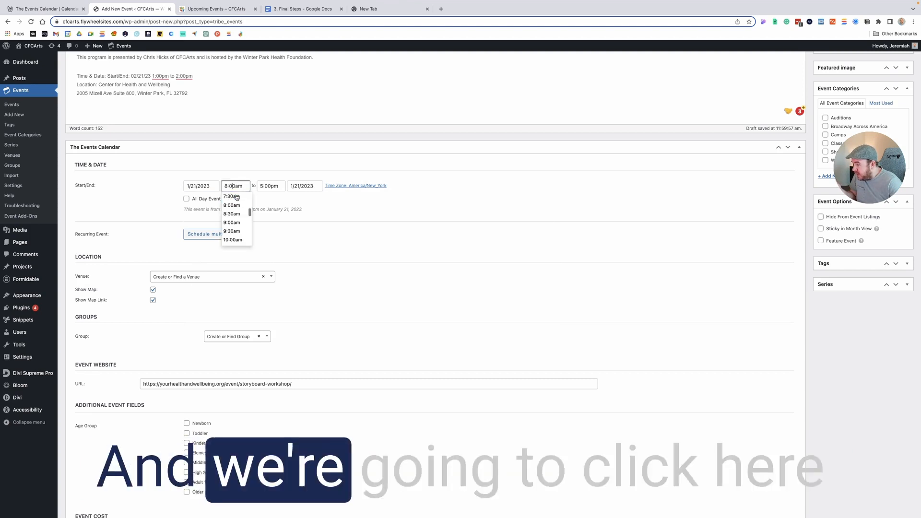
pyautogui.scroll(-2, 239, 224)
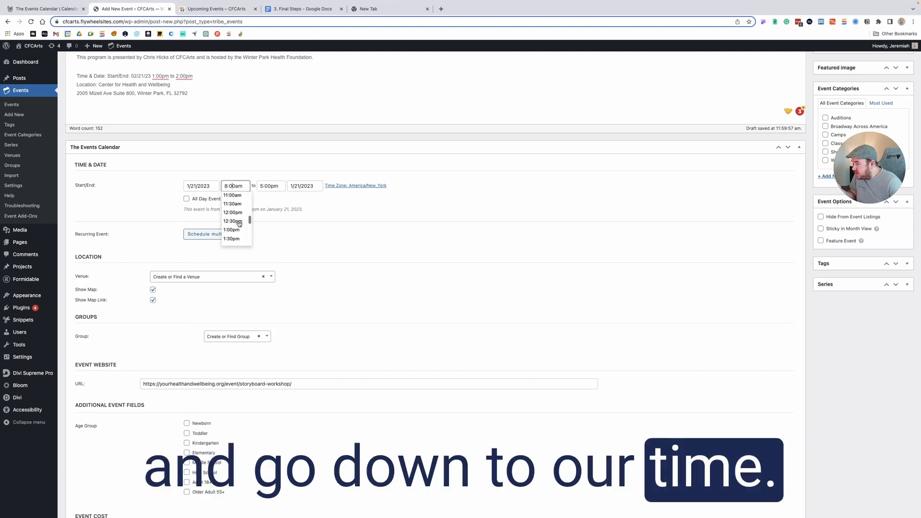
pyautogui.scroll(2, 239, 224)
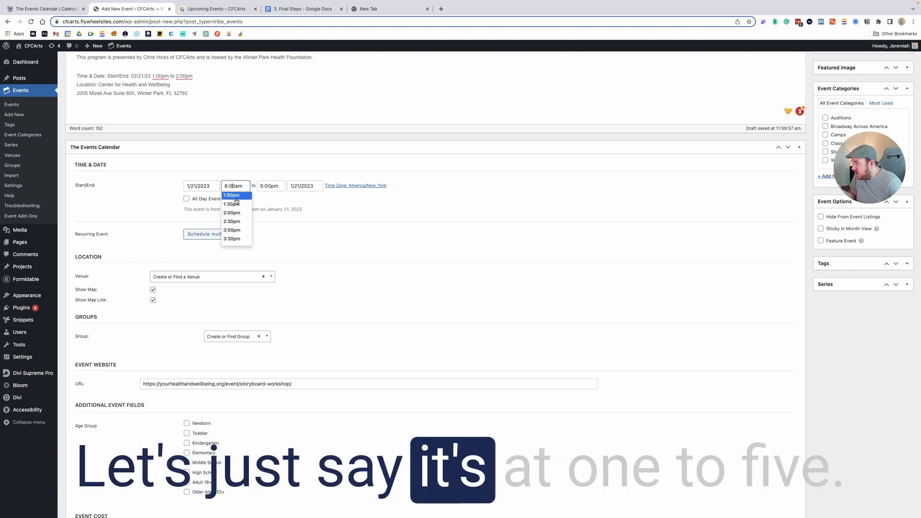
pyautogui.click(236, 198)
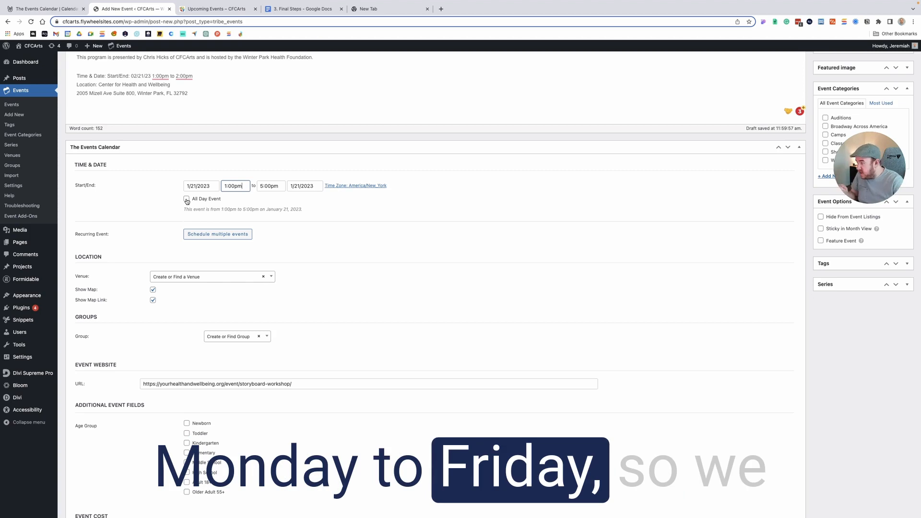
# - Set the event to run from 1/17/2023 to 1/20/2023, and toggle All Day Event on and off again
pyautogui.click(195, 185)
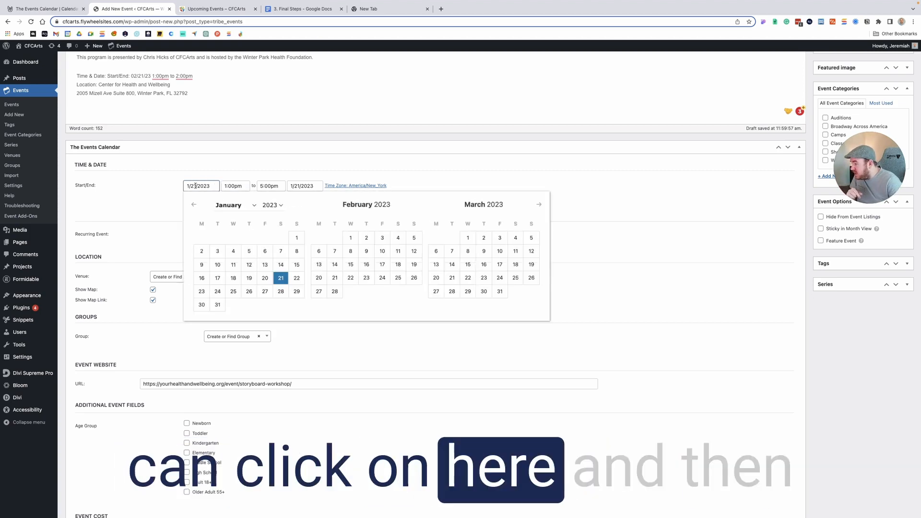
pyautogui.click(217, 278)
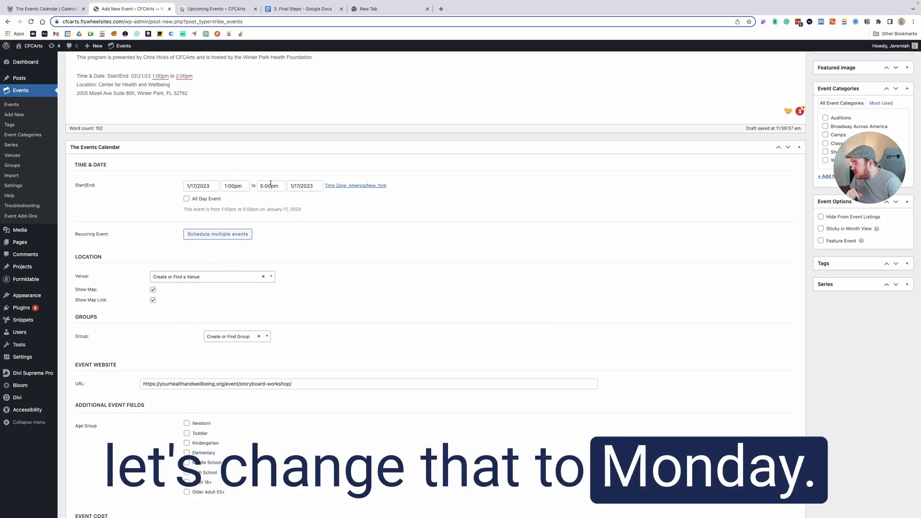
pyautogui.click(295, 187)
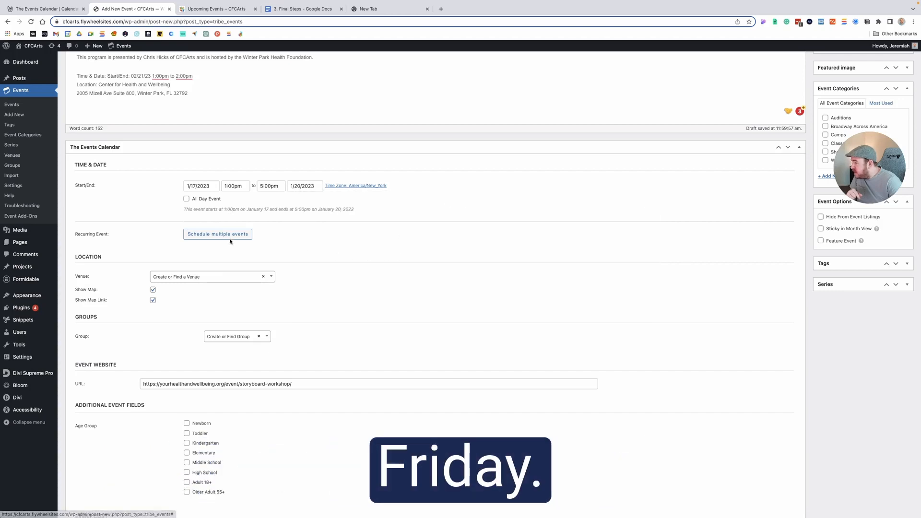
pyautogui.click(187, 198)
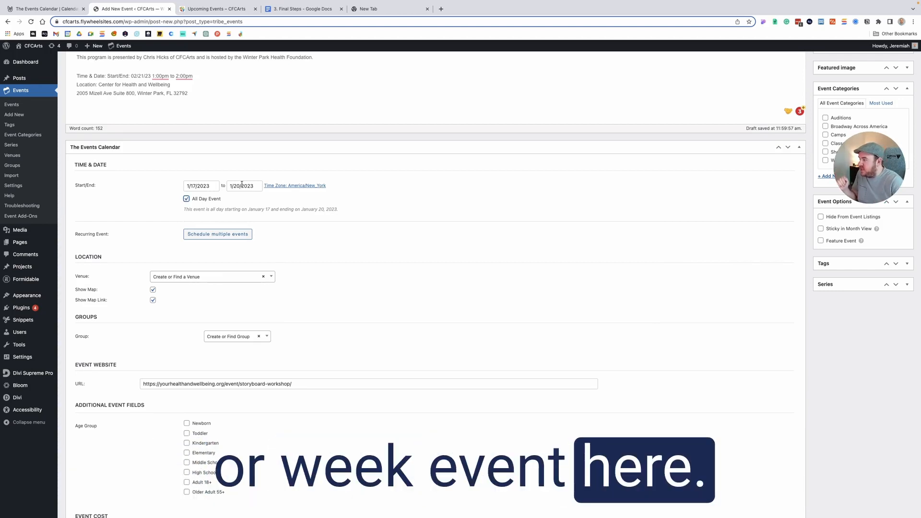
pyautogui.click(215, 199)
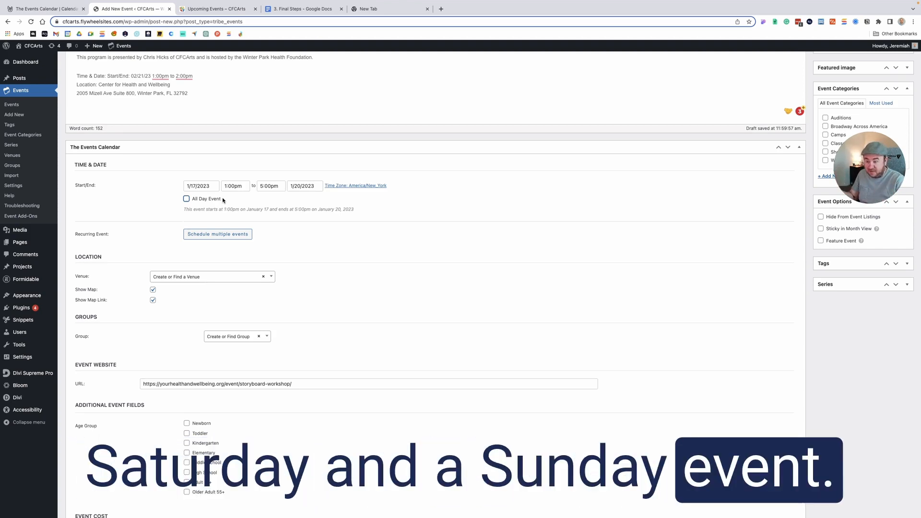
# - Set both the event's start date and end date to 1/20/2023
pyautogui.click(202, 186)
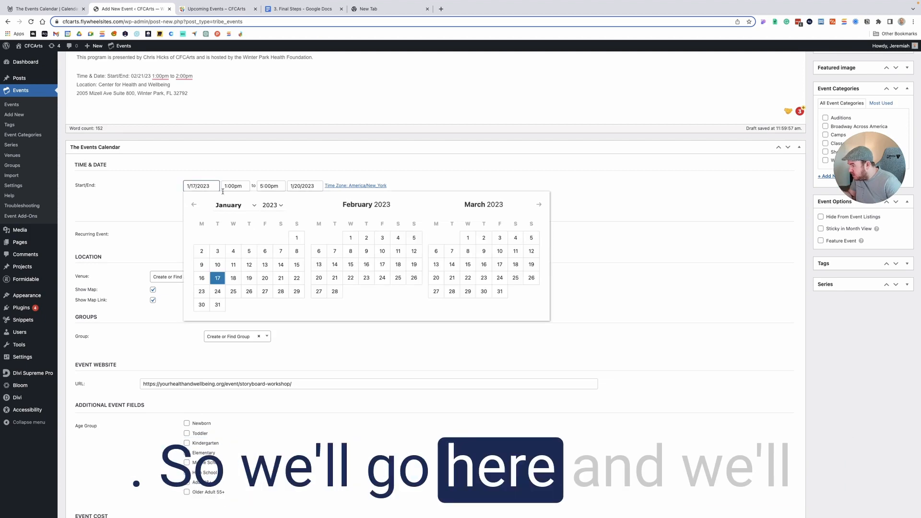
pyautogui.click(265, 278)
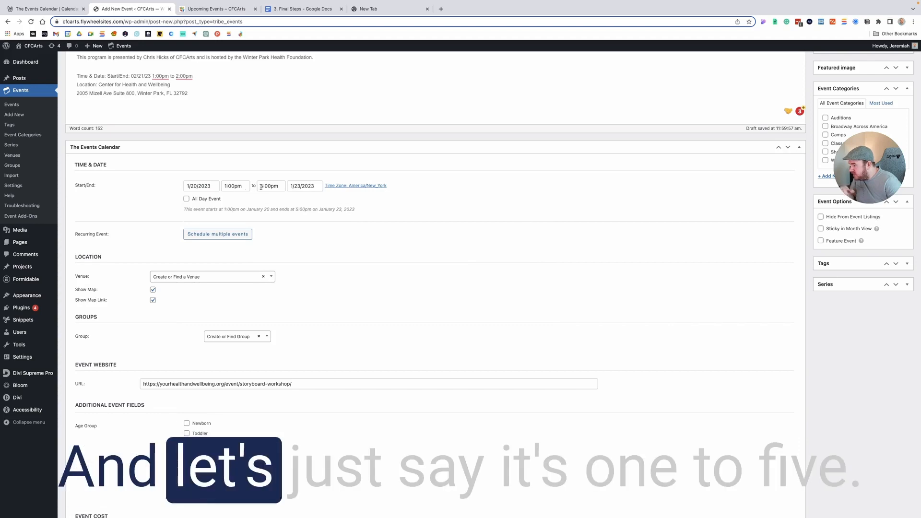
pyautogui.click(301, 186)
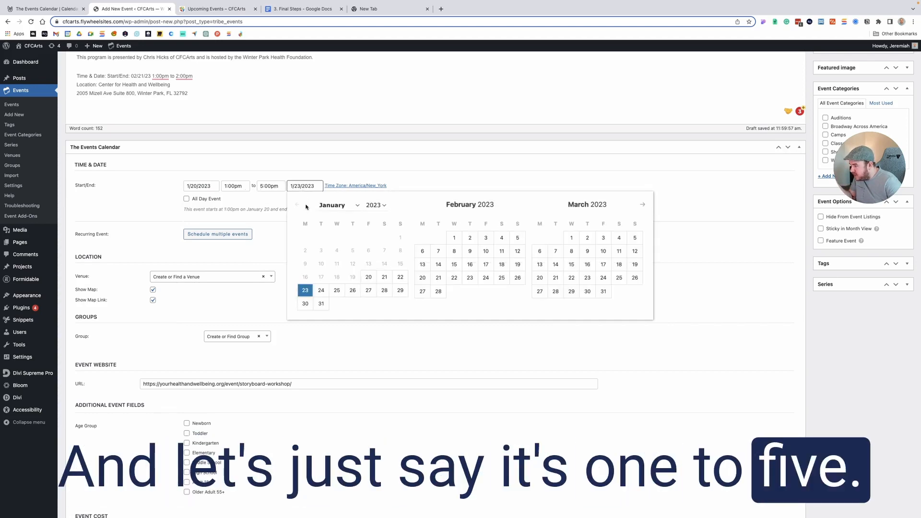
pyautogui.click(368, 278)
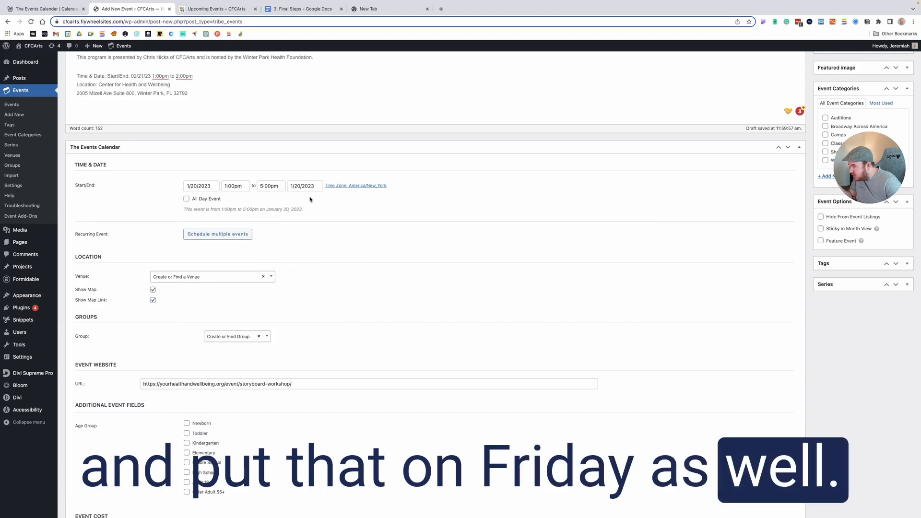
# - Schedule an additional one-time occurrence of the event on 1/21/2023, ending on the same day
pyautogui.click(242, 235)
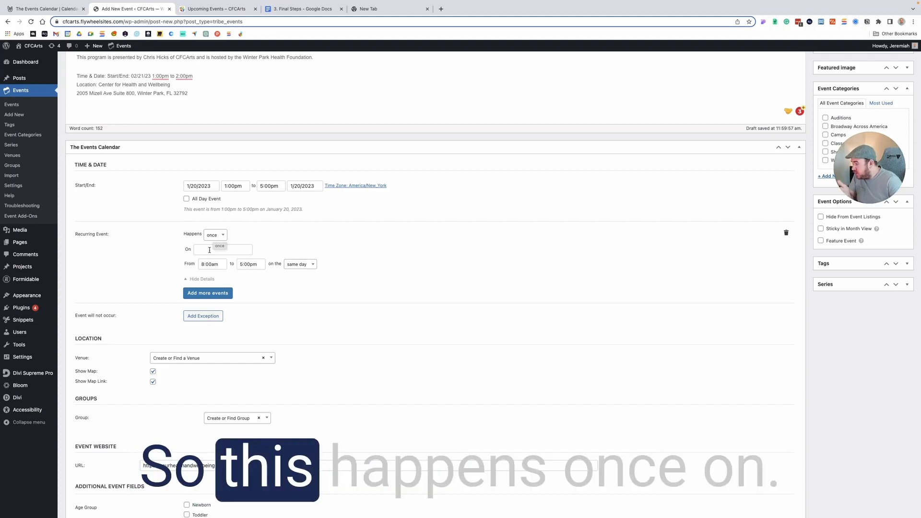
pyautogui.click(210, 250)
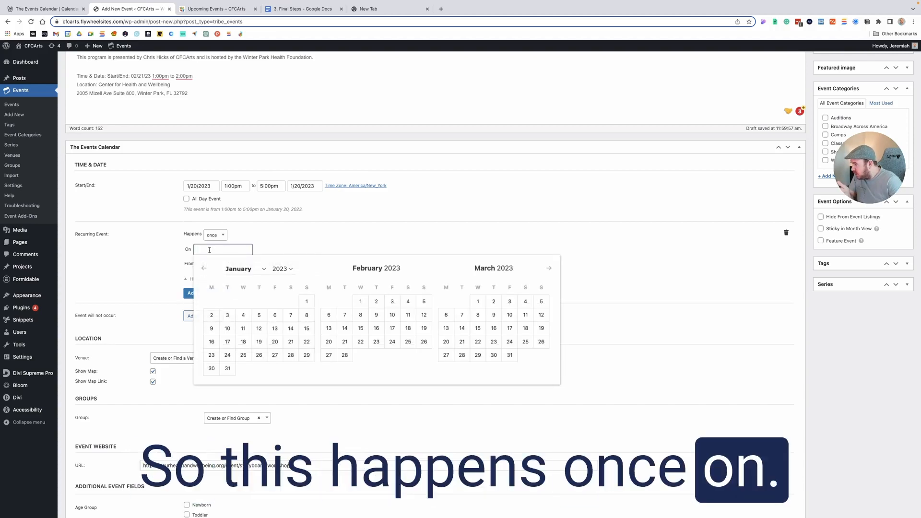
pyautogui.click(291, 341)
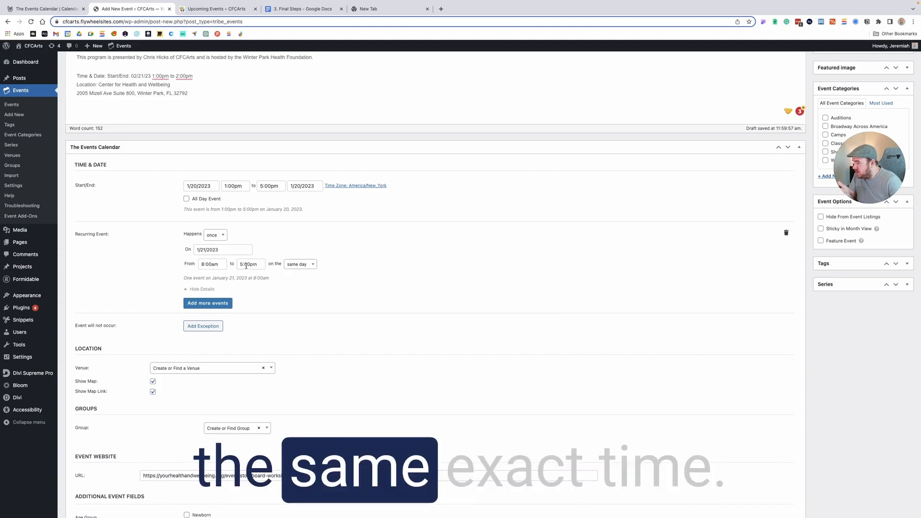
pyautogui.click(296, 266)
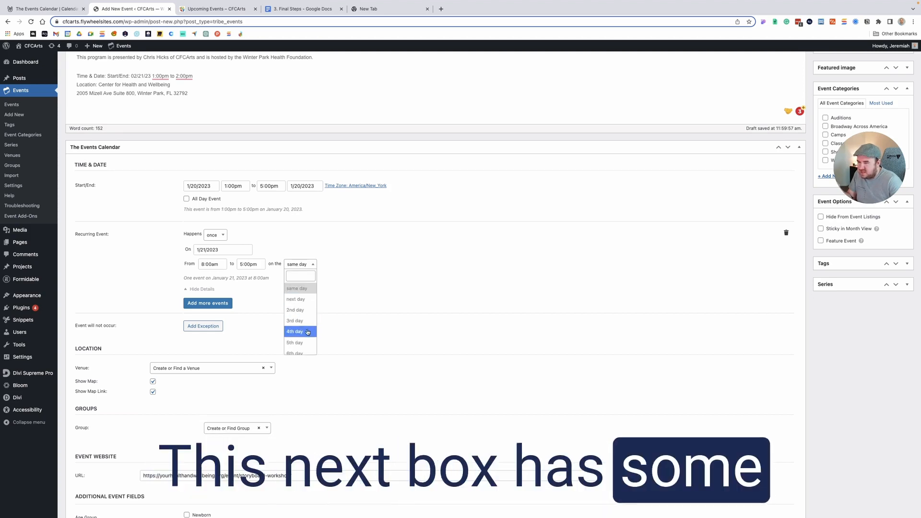
pyautogui.click(305, 290)
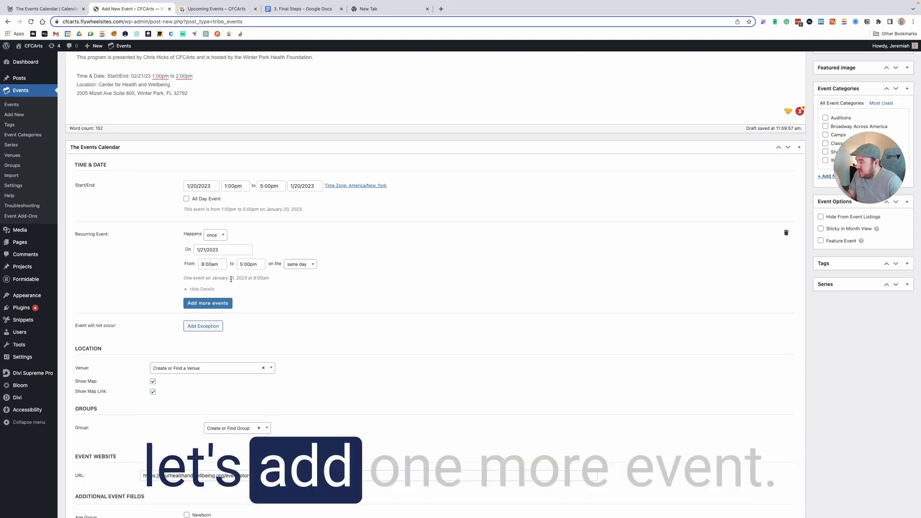
# - Add a second one-time occurrence on 1/22/2023 with a start time of 11:00am
pyautogui.click(228, 305)
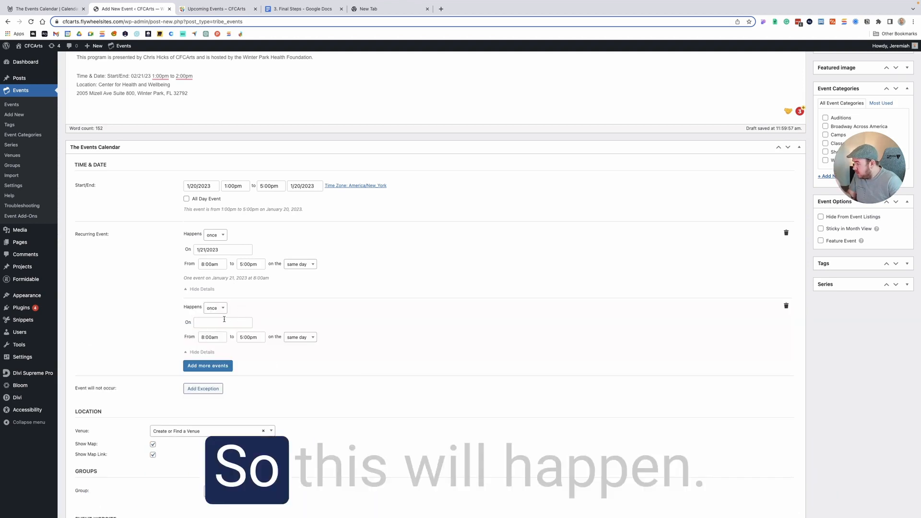
pyautogui.click(223, 322)
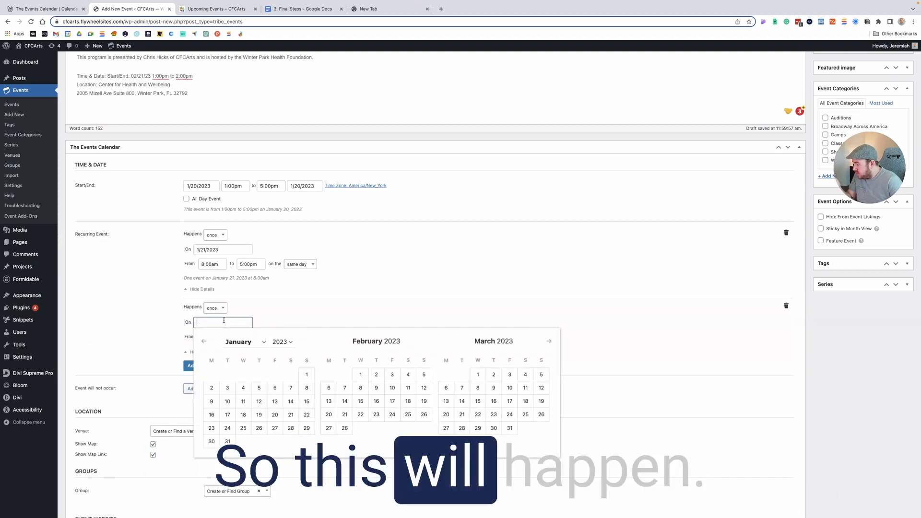
pyautogui.click(306, 415)
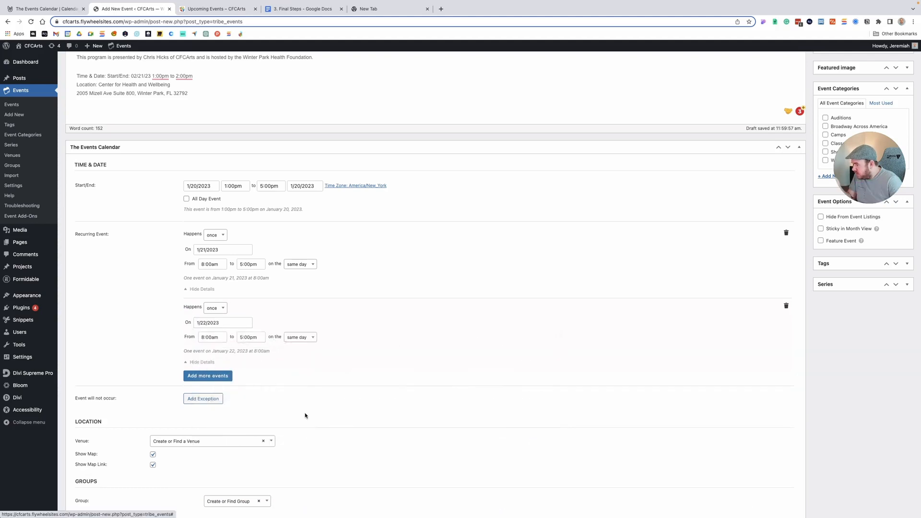
pyautogui.click(211, 338)
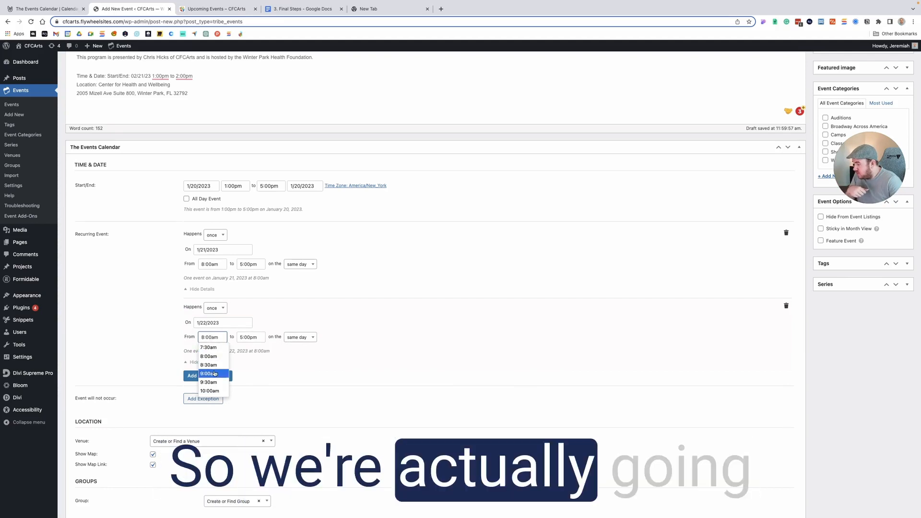
pyautogui.scroll(-2, 213, 365)
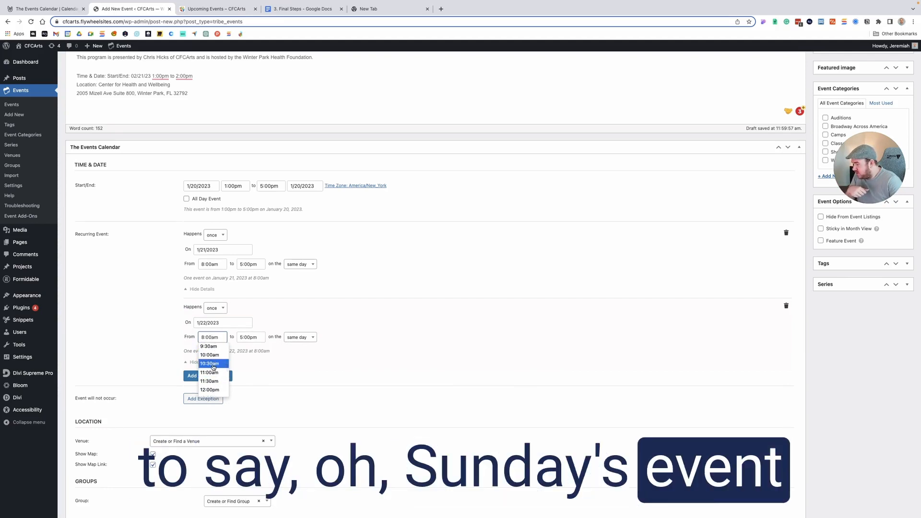
pyautogui.click(213, 373)
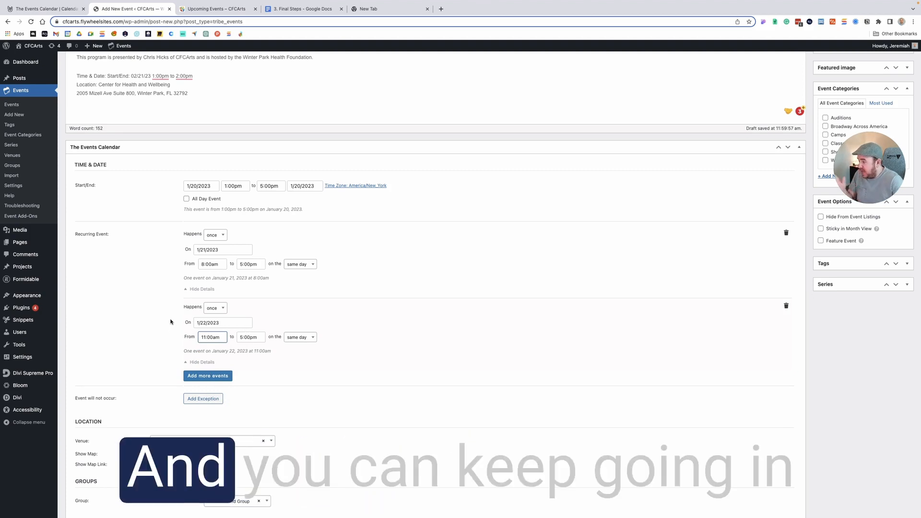
# - Delete the 1/22/2023 occurrence from the recurring event settings
pyautogui.scroll(-1, 201, 354)
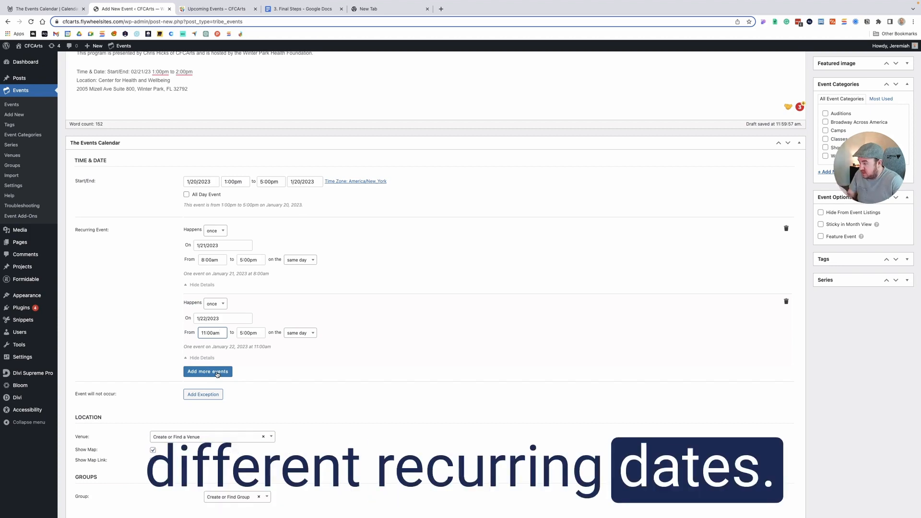
pyautogui.click(786, 302)
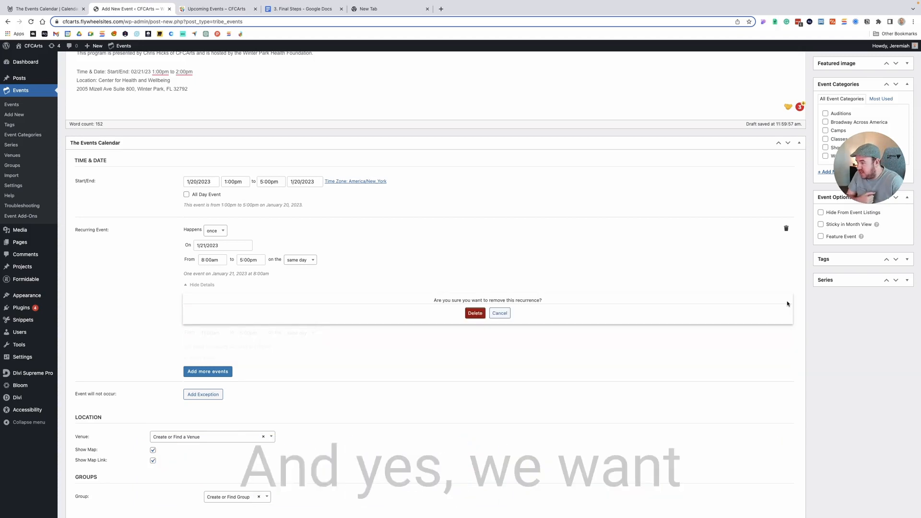
pyautogui.click(478, 314)
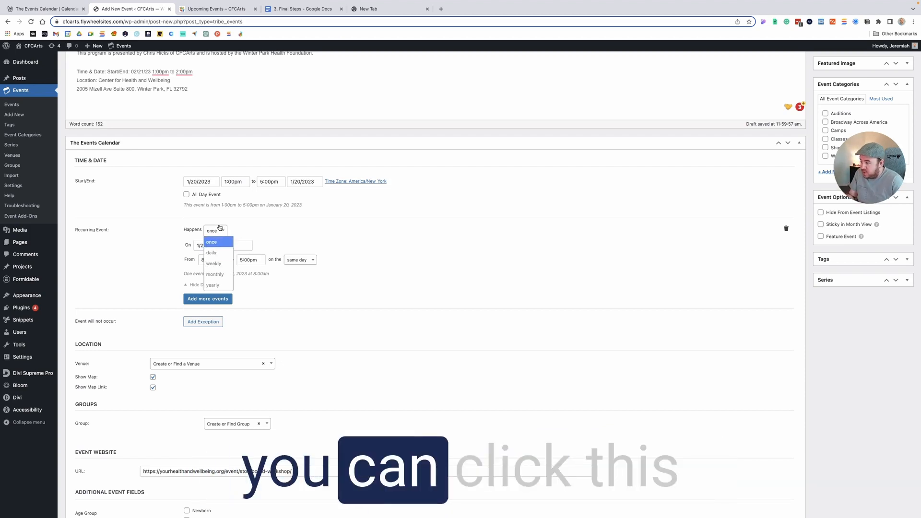
# - Change the recurring event's frequency to weekly
pyautogui.click(219, 262)
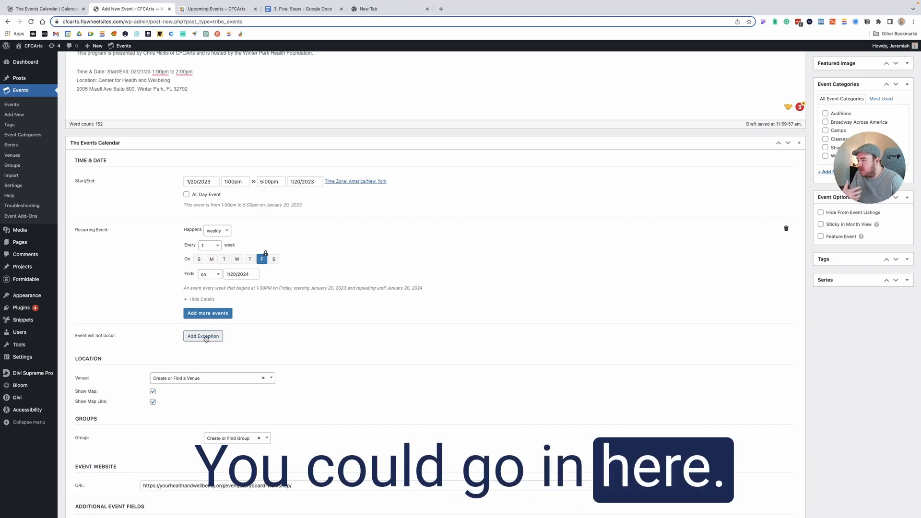
# - Look through the saved venues offered for the event's location without choosing one
pyautogui.scroll(-2, 135, 312)
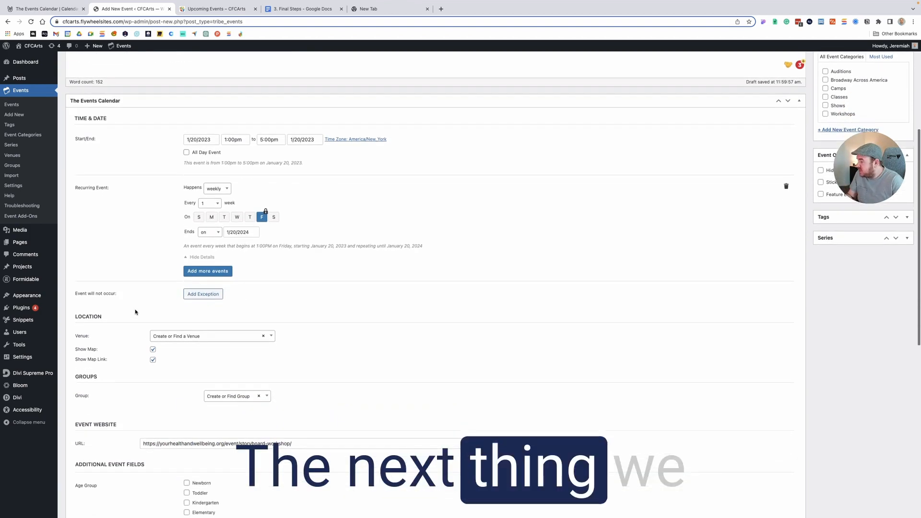
pyautogui.scroll(-6, 135, 312)
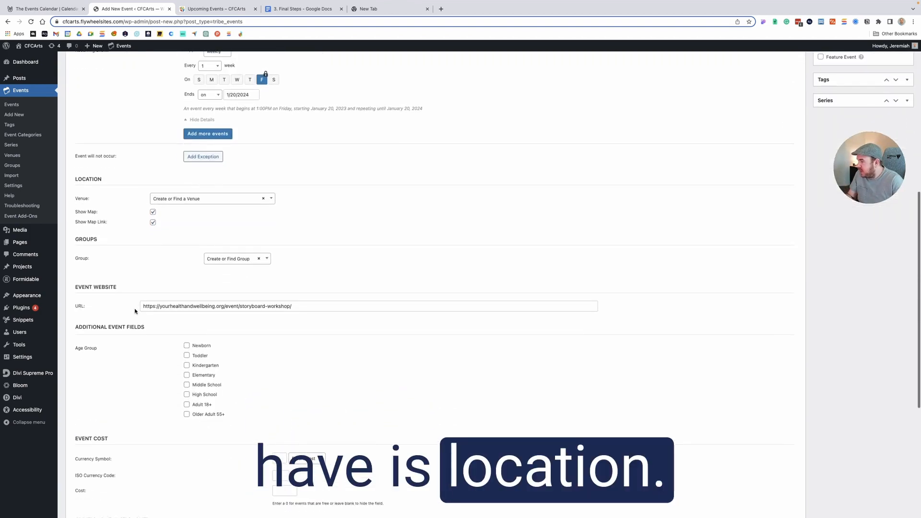
pyautogui.click(209, 199)
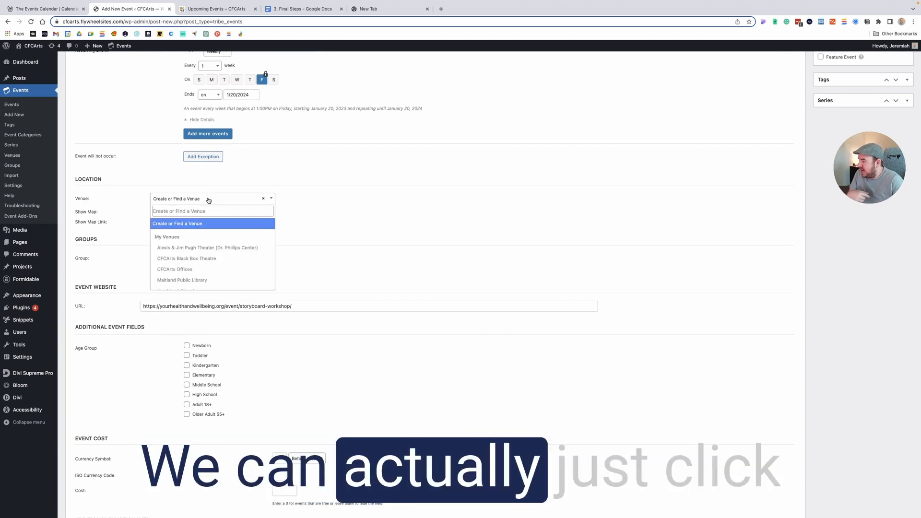
pyautogui.scroll(1, 211, 255)
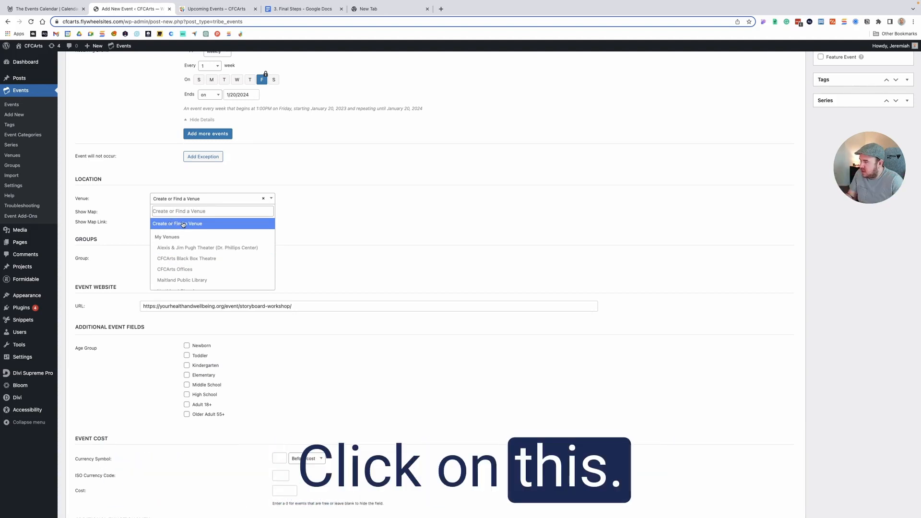
pyautogui.click(127, 221)
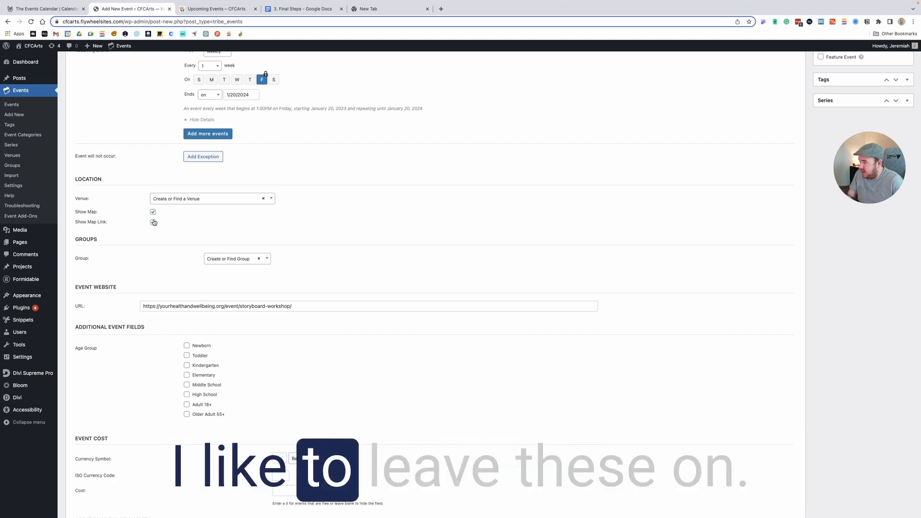
# - Assign the Arts Access group to the event in the Groups section
pyautogui.scroll(-1, 161, 236)
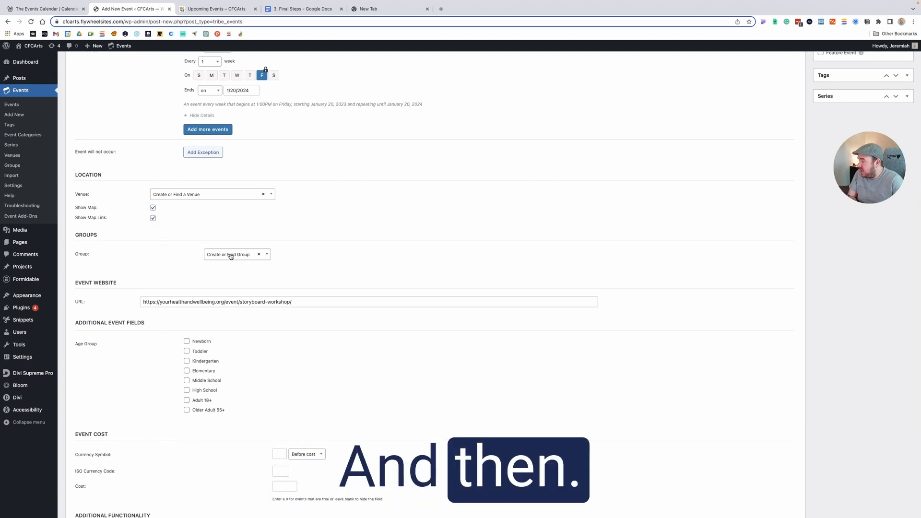
pyautogui.moveTo(74, 235); pyautogui.dragTo(113, 240)
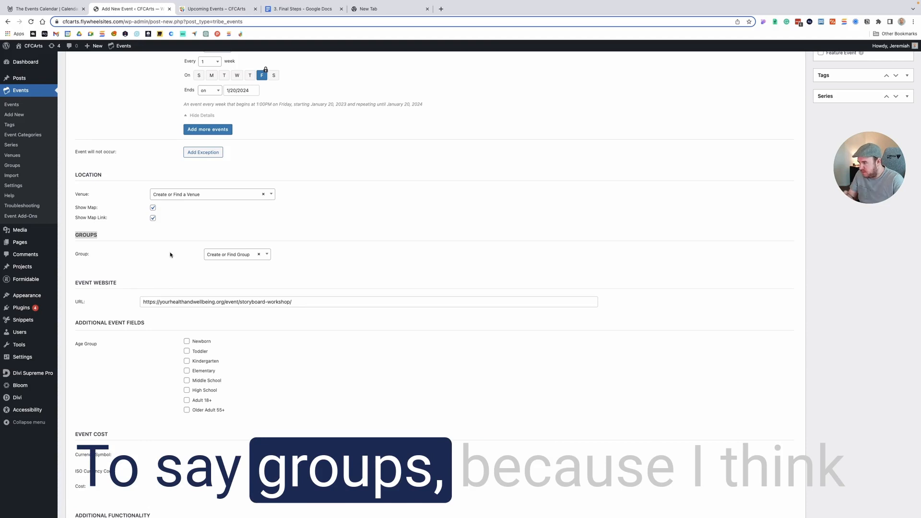
pyautogui.click(224, 257)
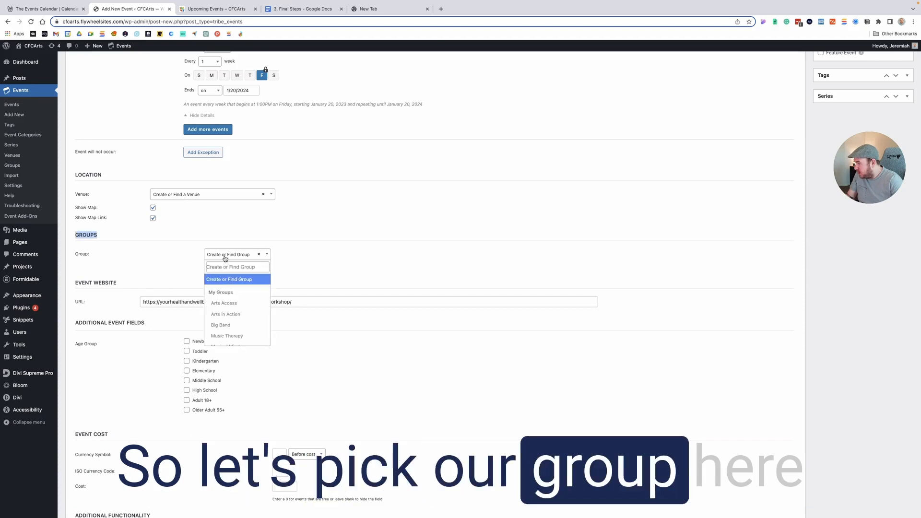
pyautogui.click(234, 304)
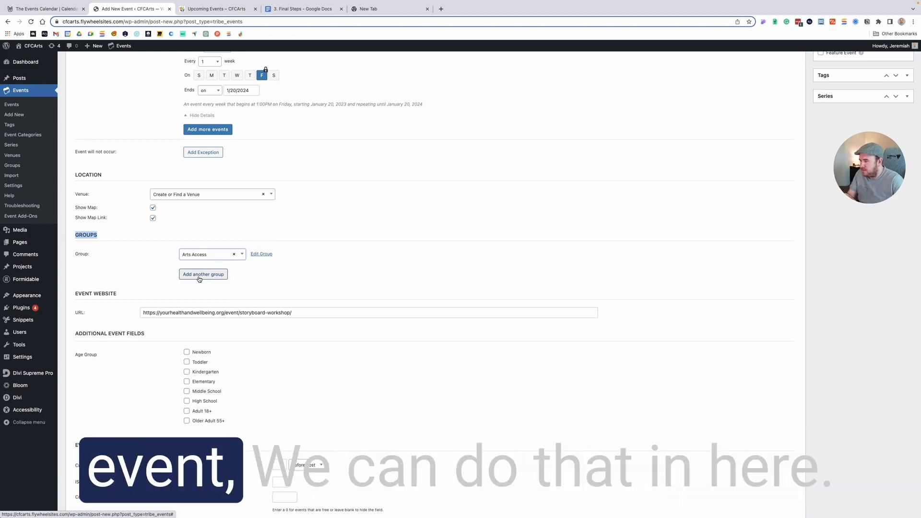
# - Review the event's website, age group, cost and excerpt fields, then the available event status options
pyautogui.scroll(-1, 304, 294)
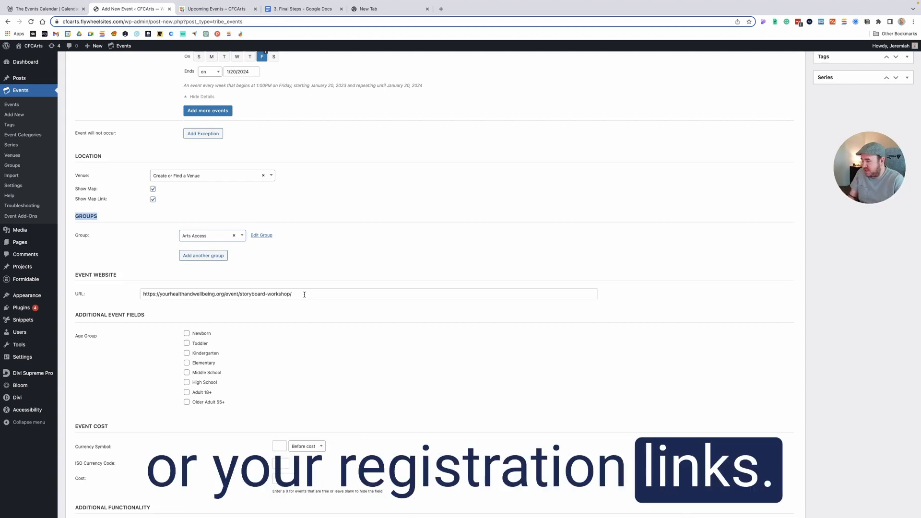
pyautogui.scroll(-1, 304, 295)
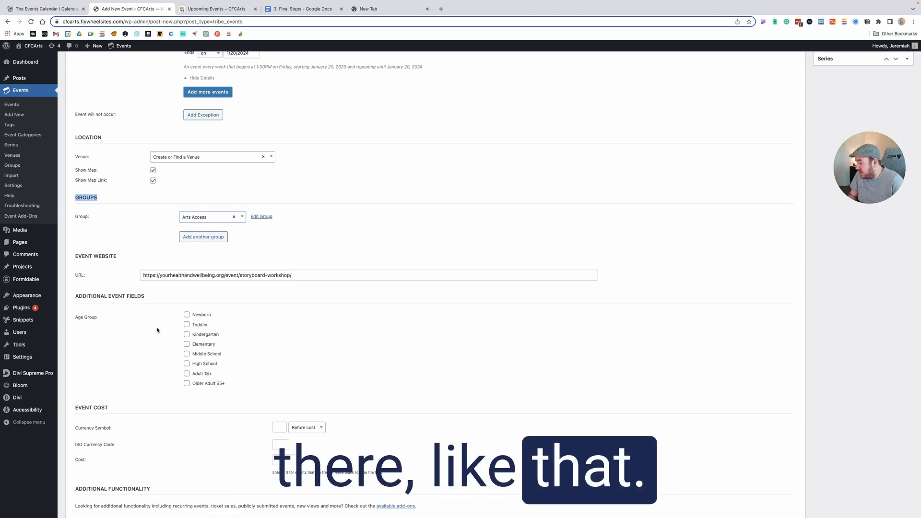
pyautogui.scroll(-5, 158, 330)
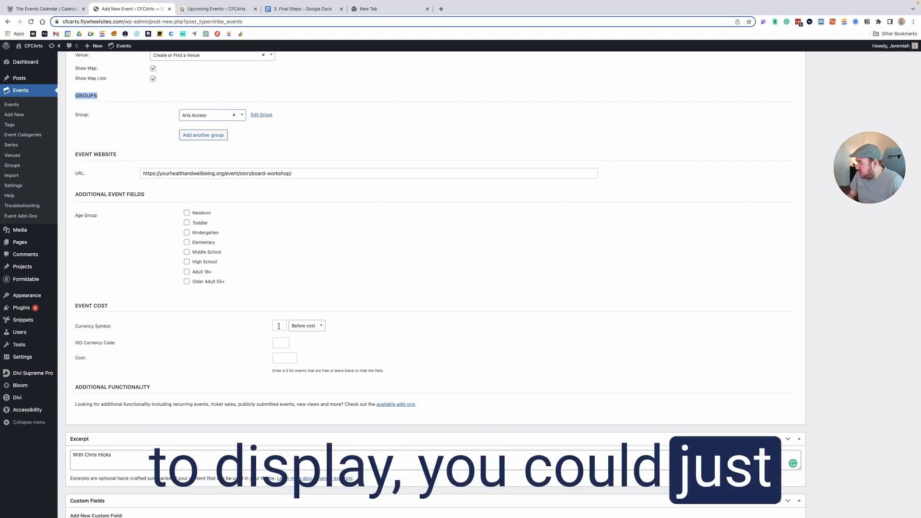
pyautogui.scroll(-2, 208, 323)
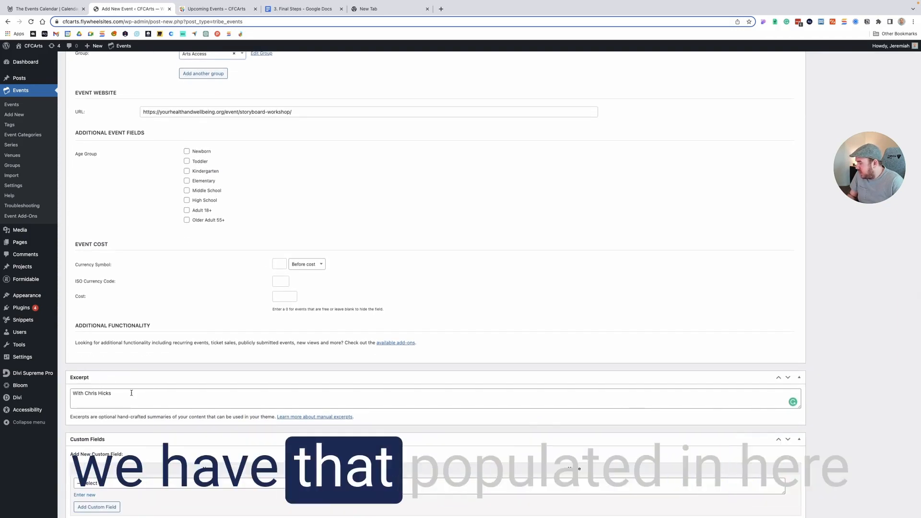
pyautogui.scroll(-1, 132, 393)
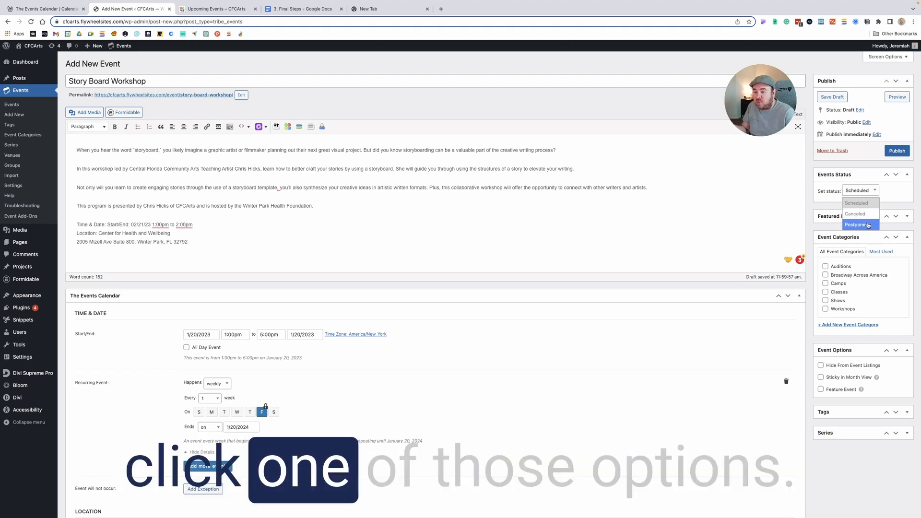
pyautogui.click(821, 204)
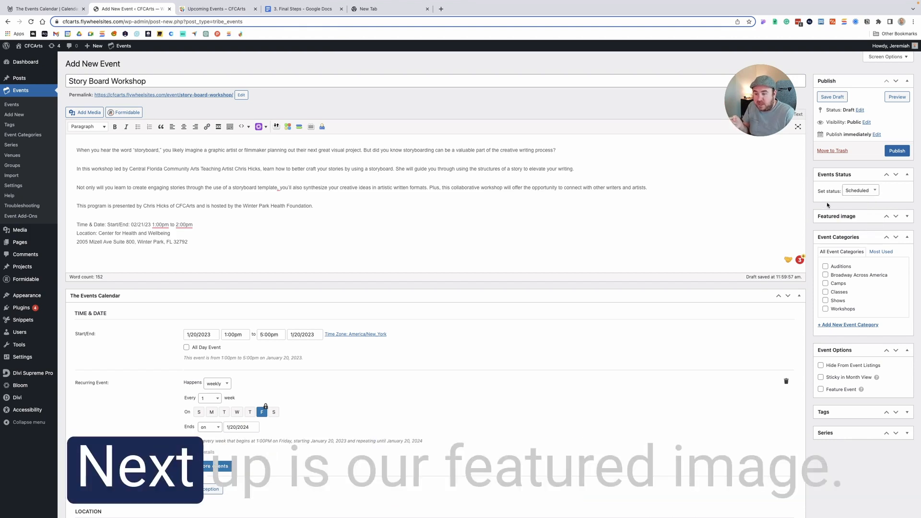
# - Set the School of Arts & Health graphic with the green book and pencil as the event's featured image
pyautogui.click(850, 216)
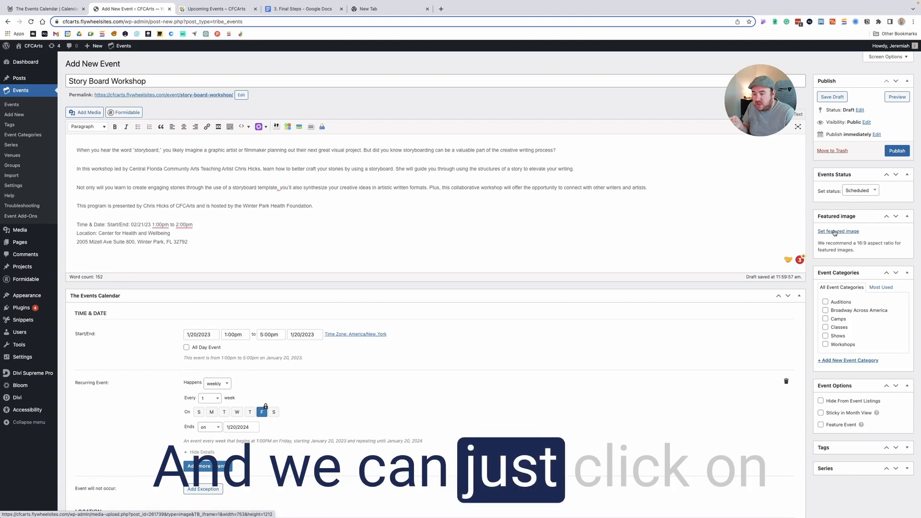
pyautogui.click(833, 232)
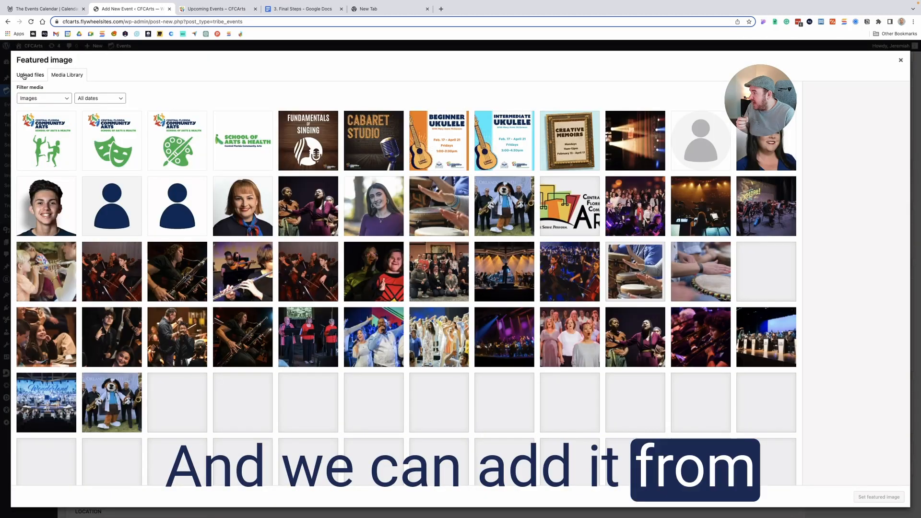
pyautogui.click(24, 75)
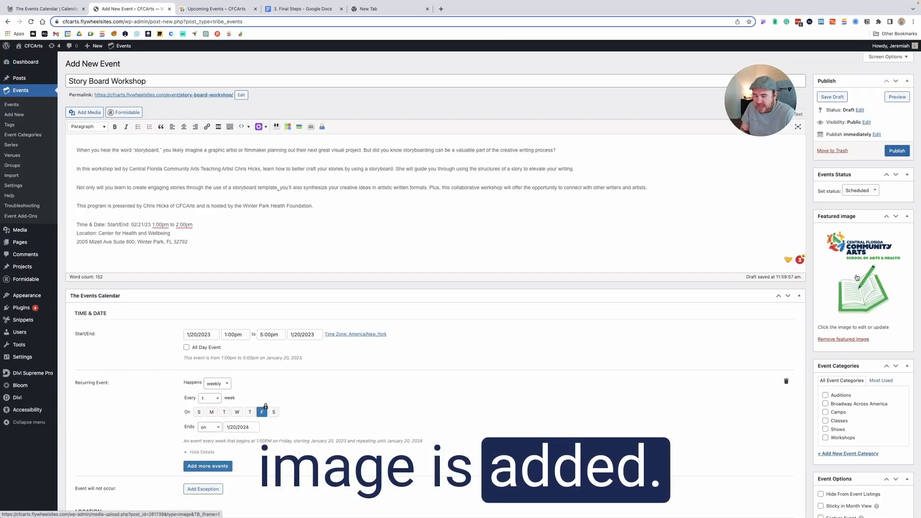
# - Assign the event to the Classes event category
pyautogui.scroll(-2, 857, 277)
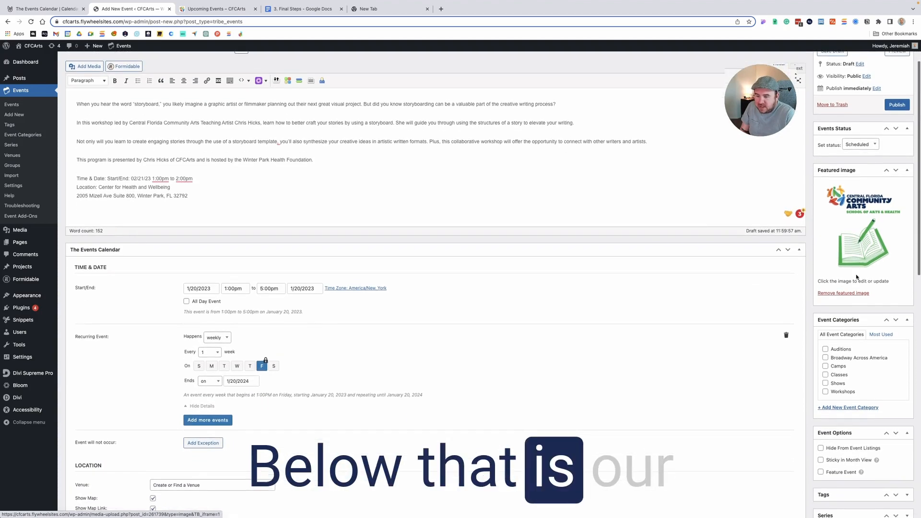
pyautogui.scroll(-1, 856, 278)
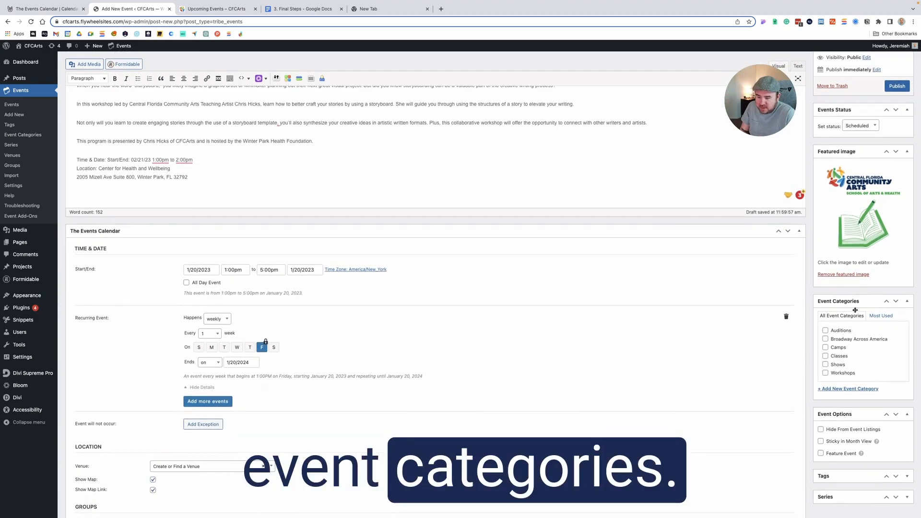
pyautogui.scroll(-1, 861, 345)
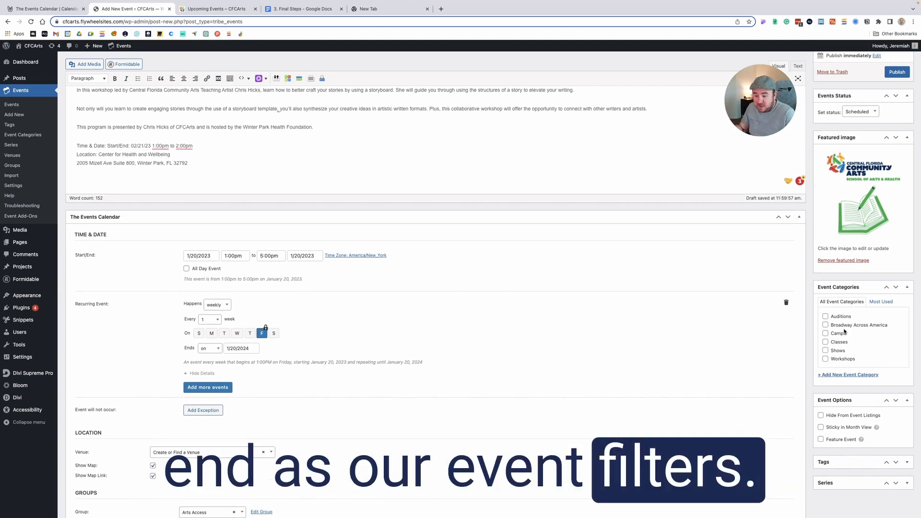
pyautogui.click(844, 343)
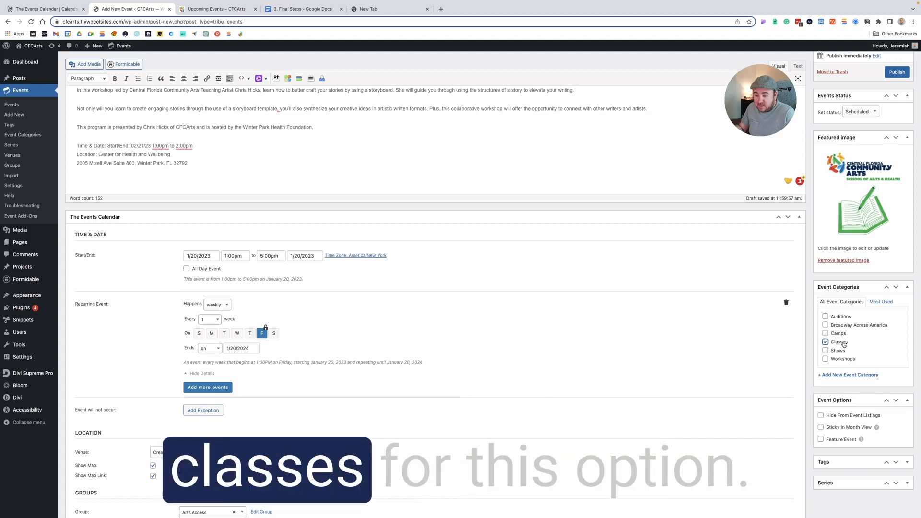
# - Examine the event options and expand the Tags and Series sections
pyautogui.scroll(-3, 872, 346)
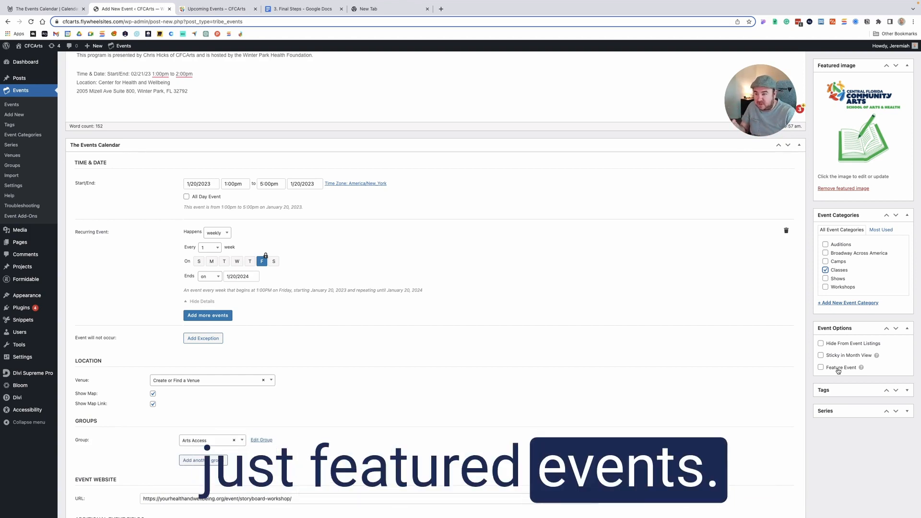
pyautogui.click(841, 390)
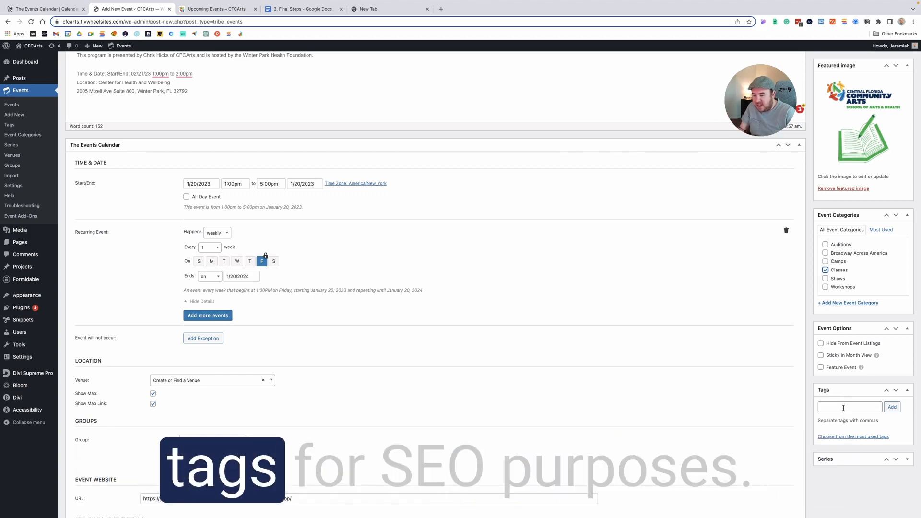
pyautogui.click(854, 460)
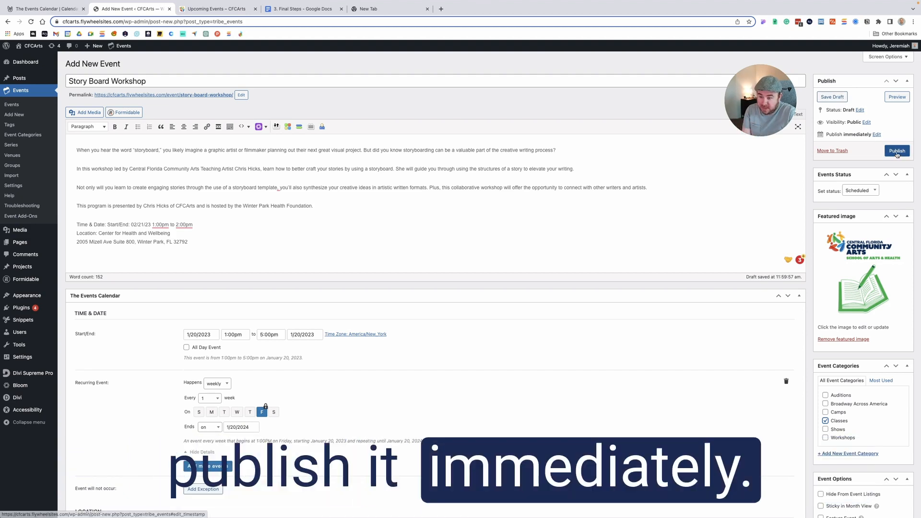
# - Set the event's publication to be scheduled for Feb 19, 2023 at 11:57
pyautogui.click(877, 136)
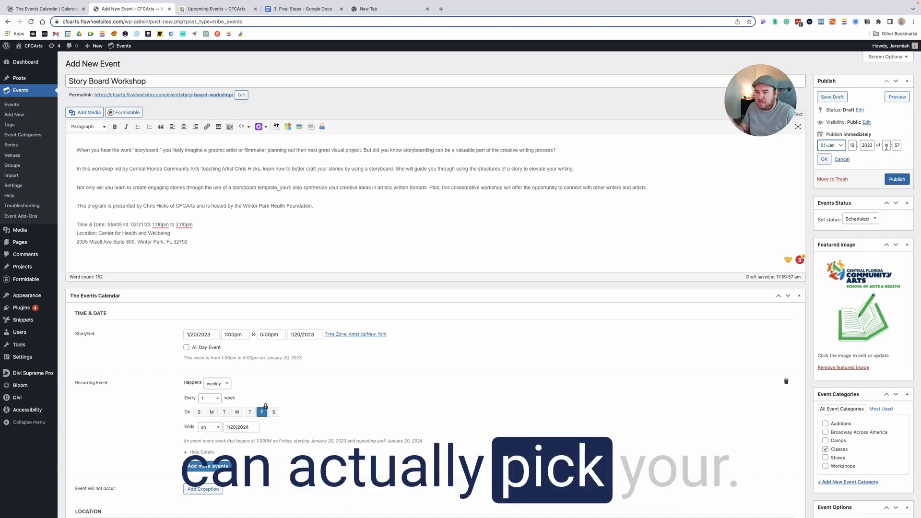
pyautogui.click(832, 146)
pyautogui.click(835, 152)
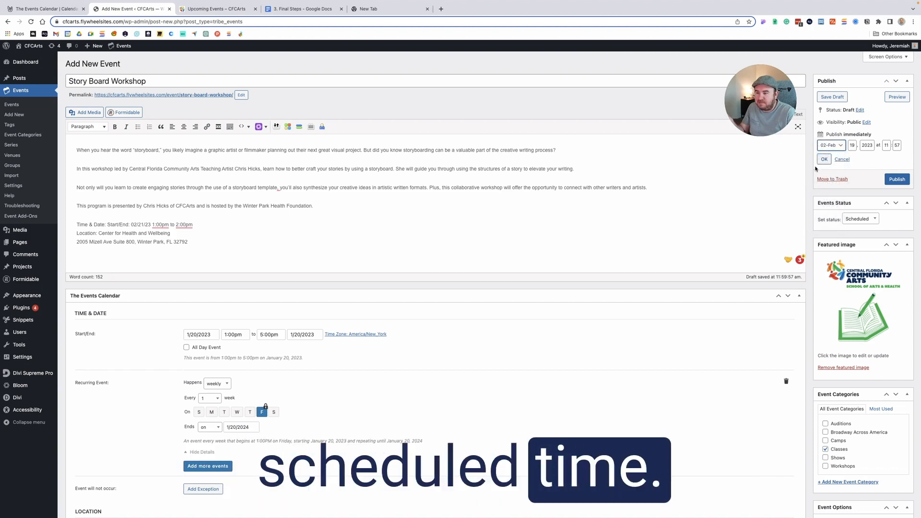
pyautogui.click(824, 160)
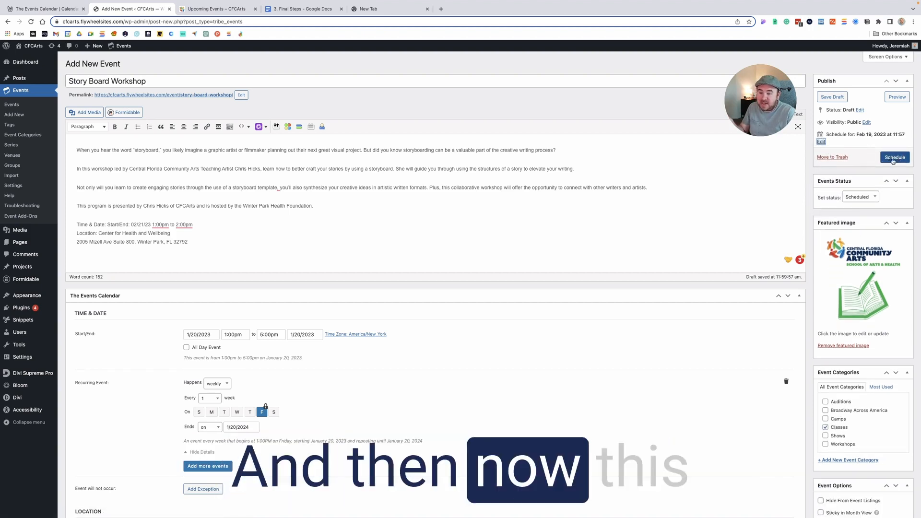